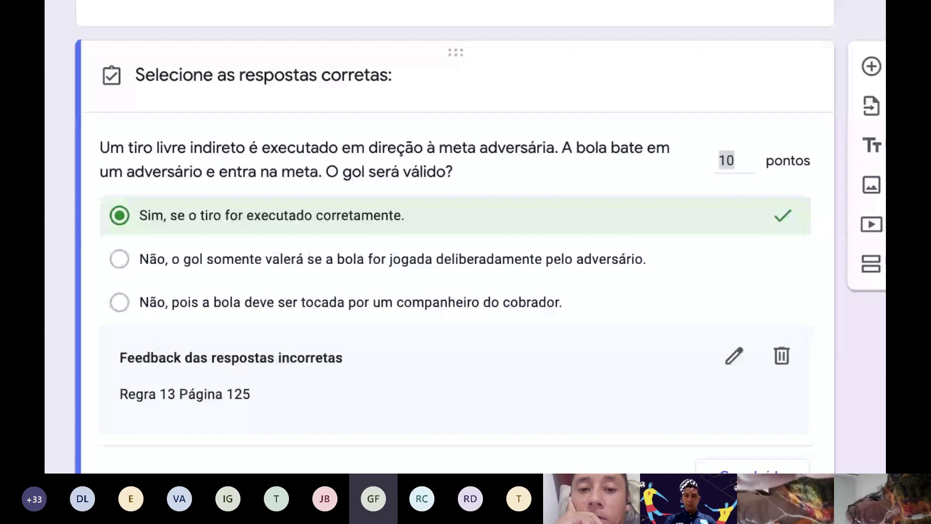
Review the answer key and incorrect-answer feedback of the question about an indirect free kick that enters the goal off an opponent
scroll(256, 208, down, 1)
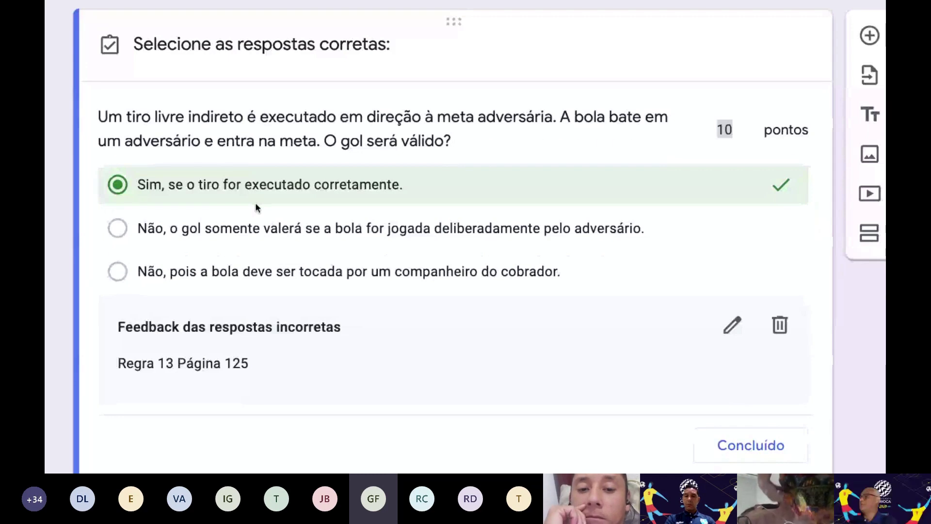
scroll(255, 203, up, 1)
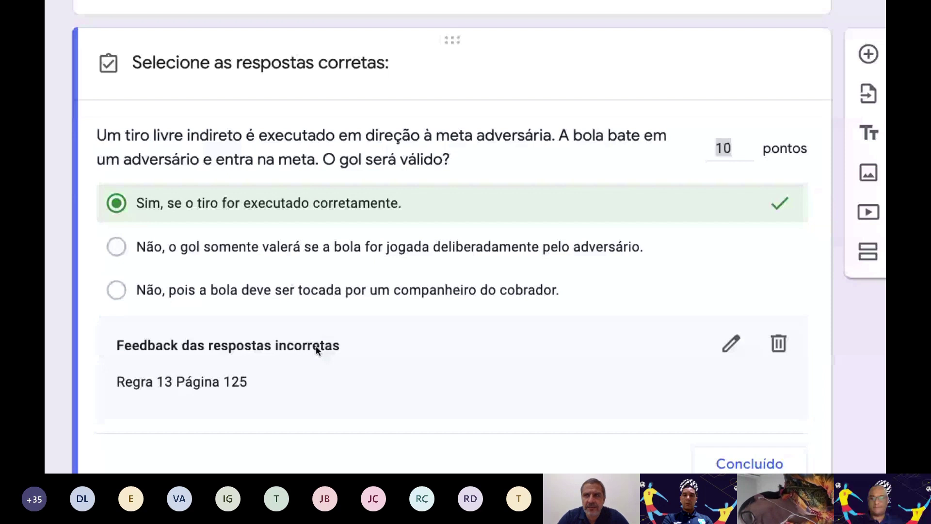
scroll(316, 346, down, 1)
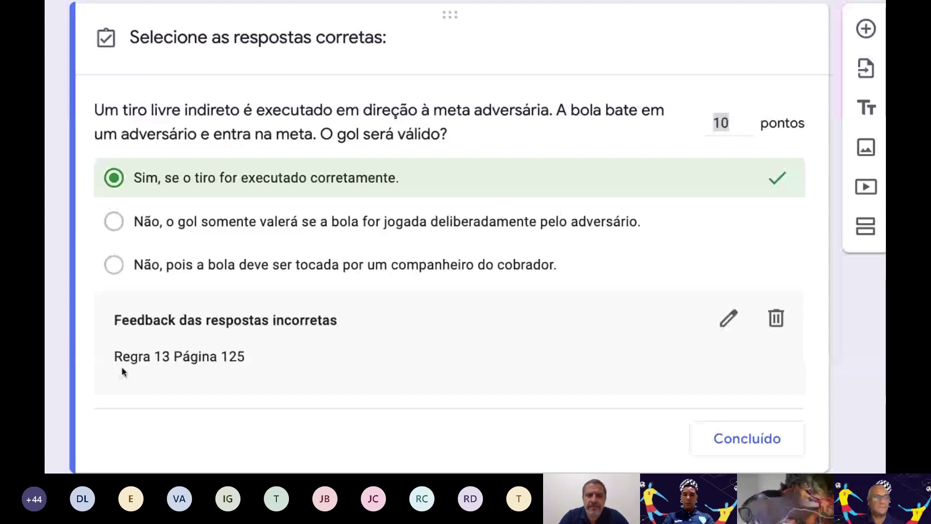
Close the current answer key, then review and close the key for the section 4 question about the referee raising his arm
click(639, 436)
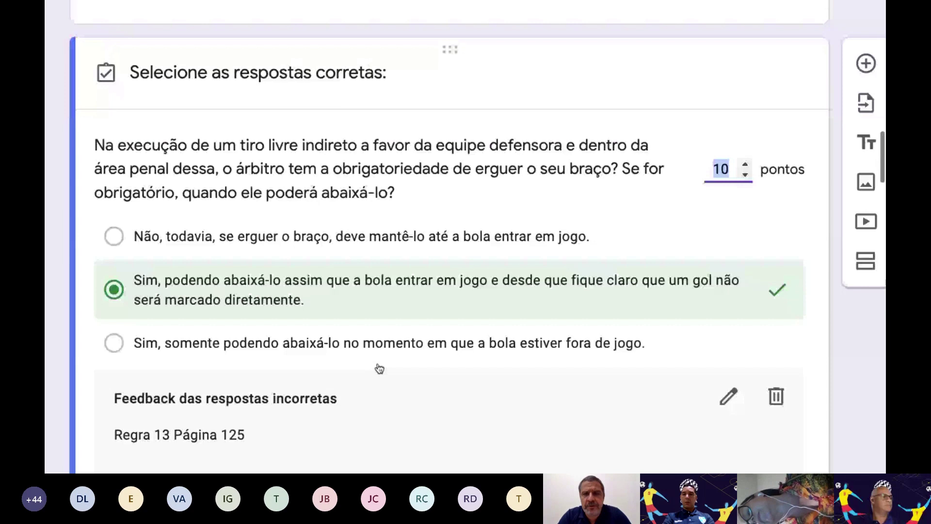
scroll(379, 369, down, 1)
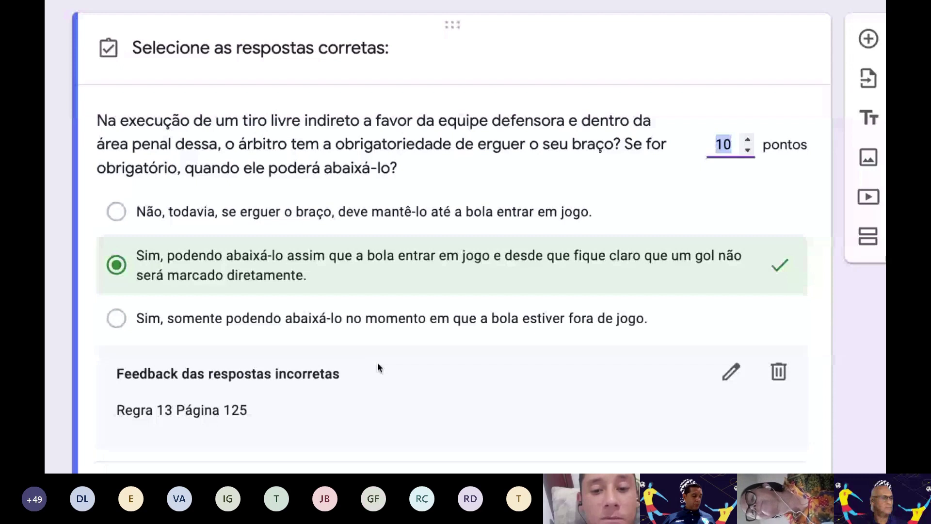
scroll(397, 381, down, 1)
scroll(397, 385, down, 2)
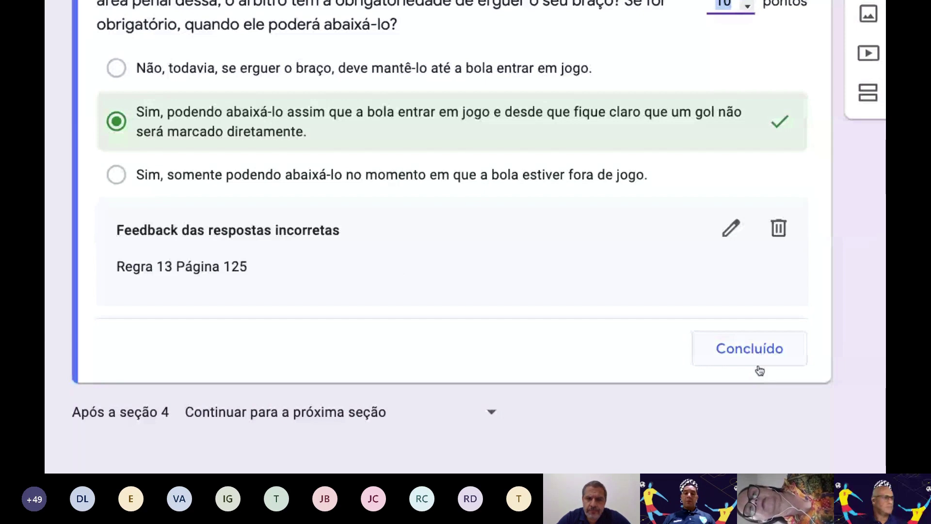
click(749, 349)
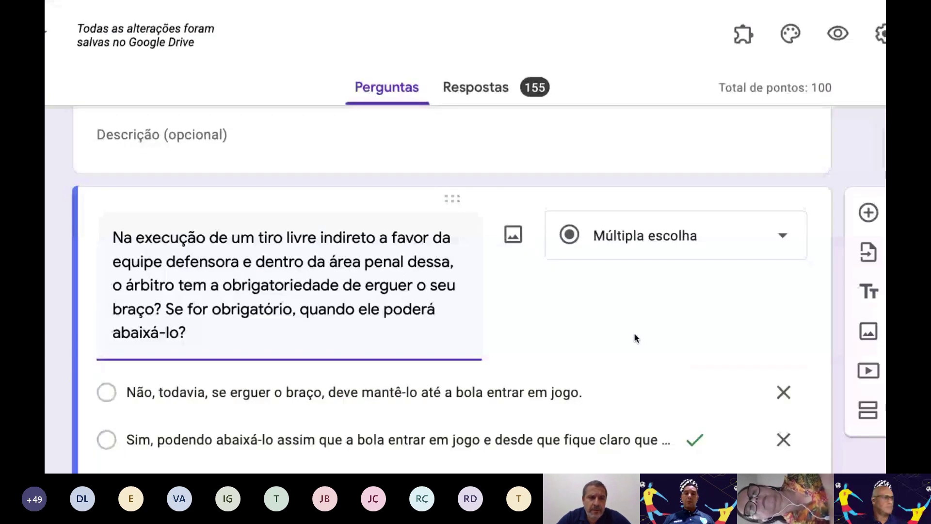
Open the answer key of the section 5 question about free kicks inside the goal area, review its feedback and close it
scroll(635, 338, down, 10)
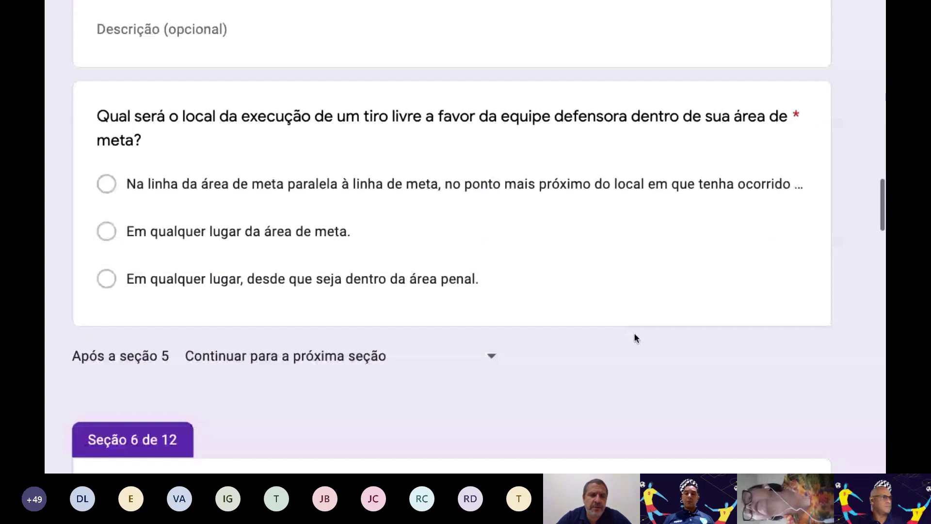
click(603, 301)
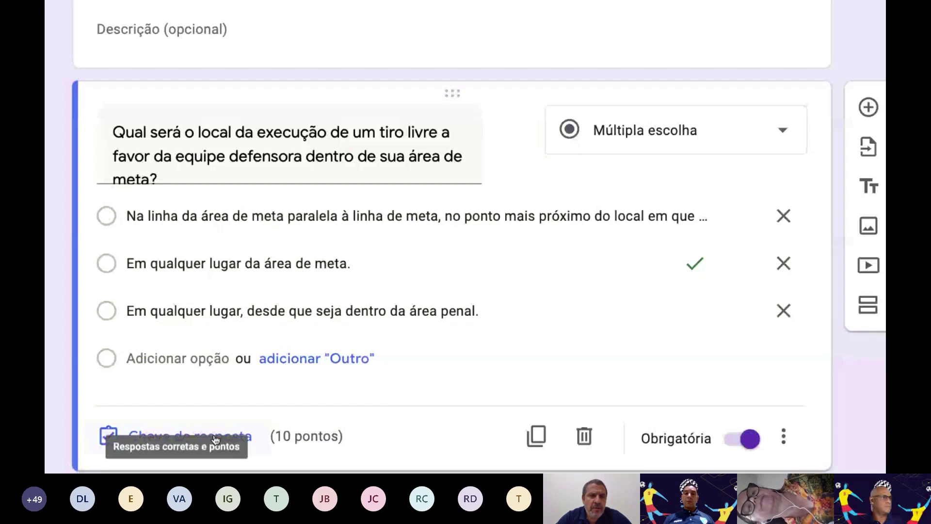
click(216, 439)
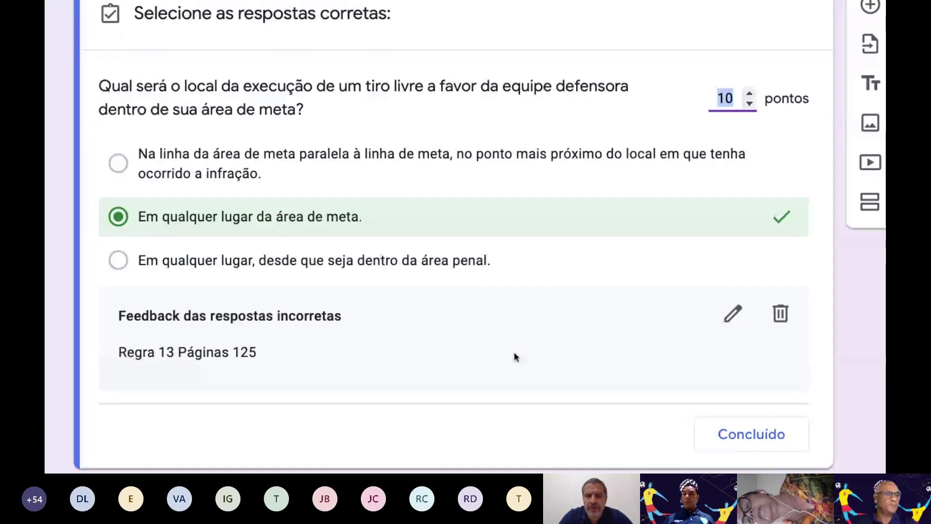
scroll(516, 357, down, 1)
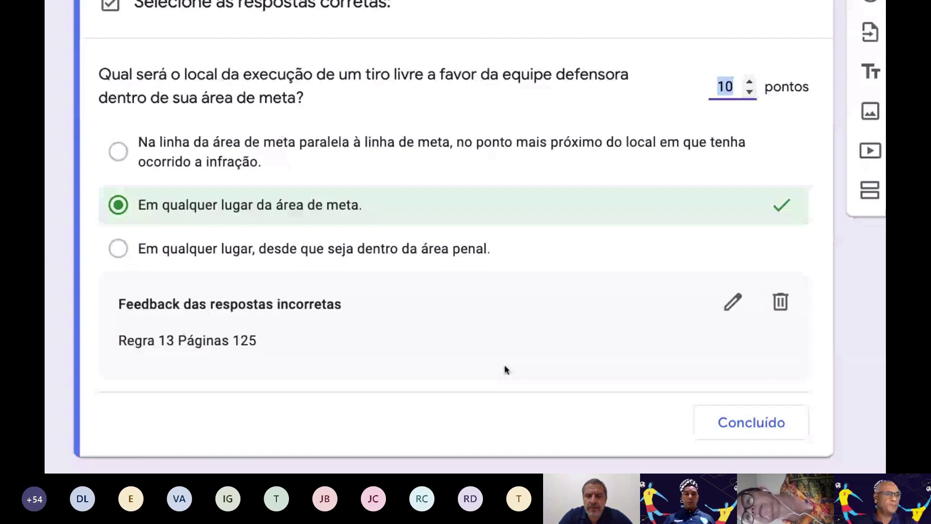
click(721, 422)
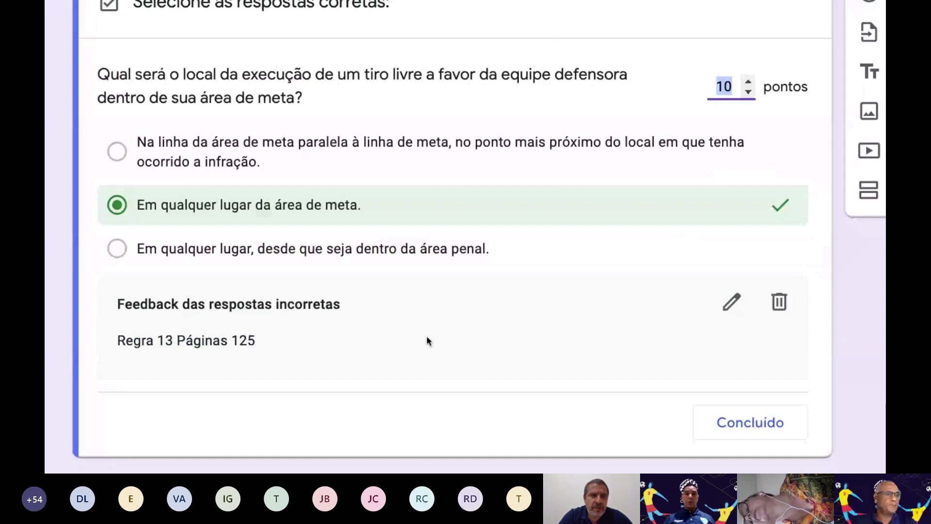
Open the answer key of question 4 about a defender passing a free kick to his goalkeeper, review it and close it
scroll(615, 416, down, 2)
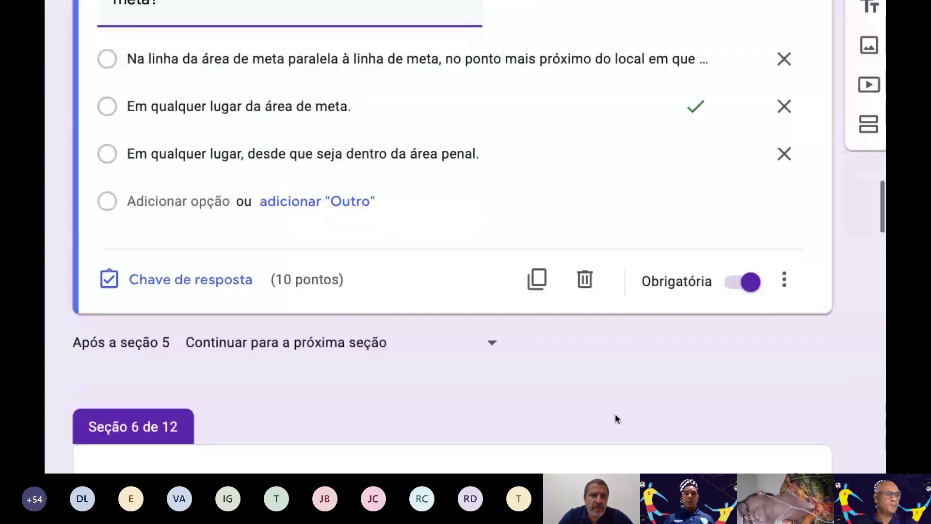
scroll(615, 417, down, 5)
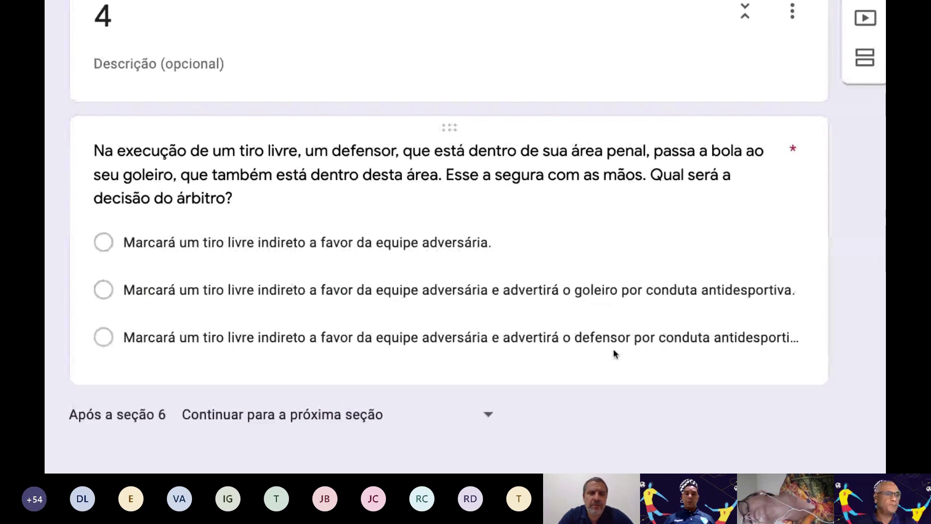
click(640, 327)
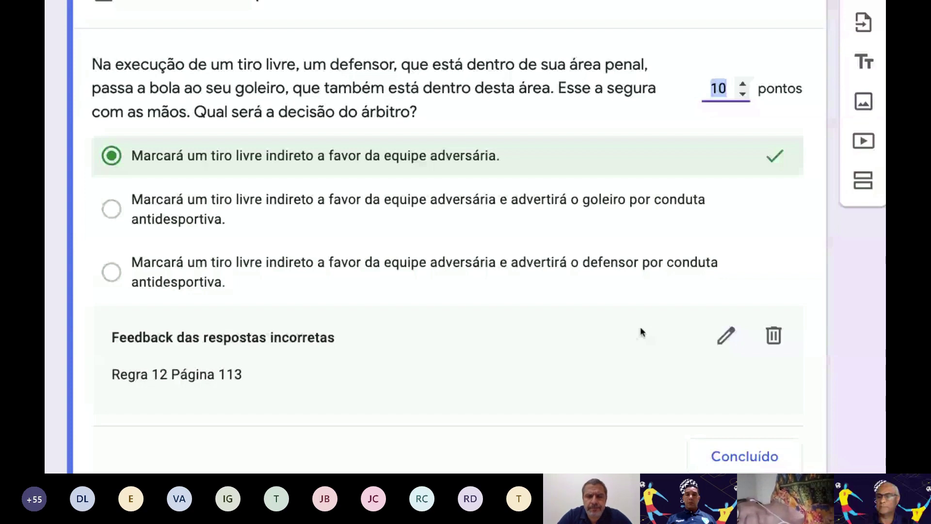
scroll(640, 330, down, 1)
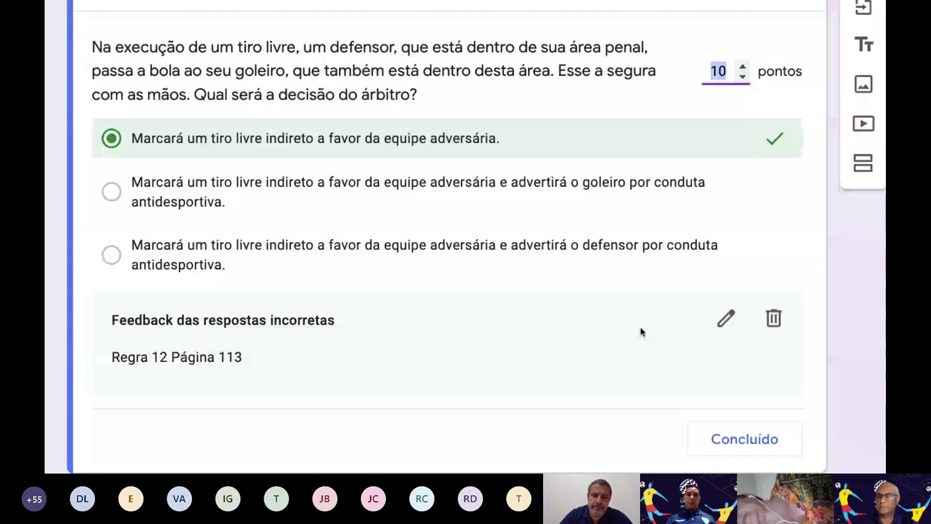
click(617, 393)
View the answer key of question 5 about a corner kick own goal and close it
scroll(617, 395, down, 10)
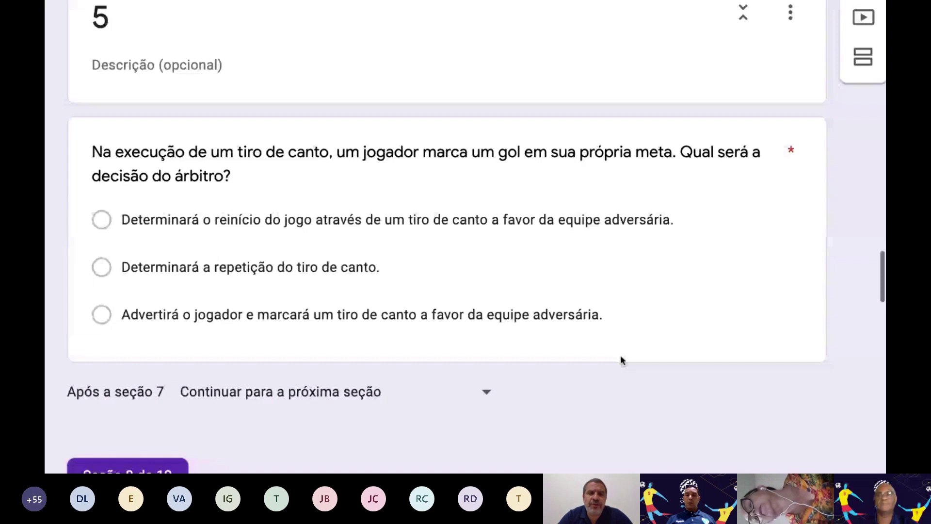
click(620, 358)
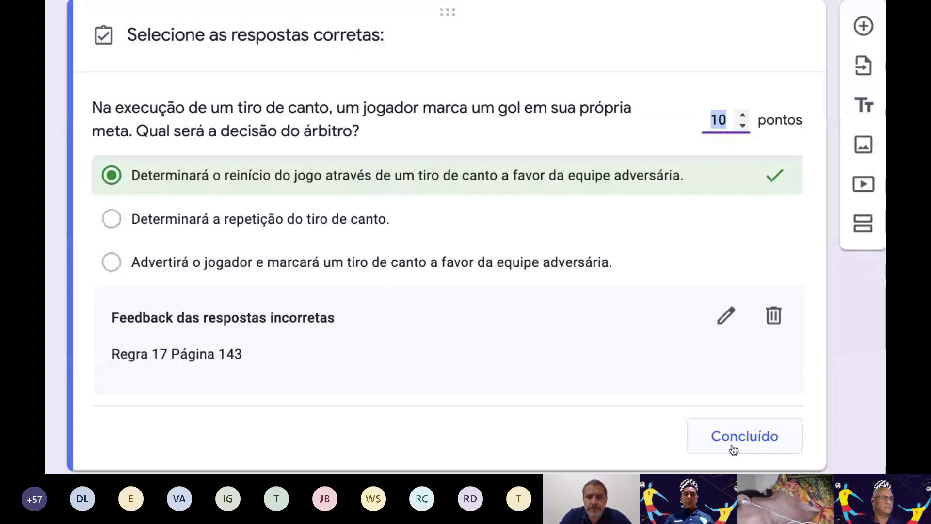
right_click(700, 430)
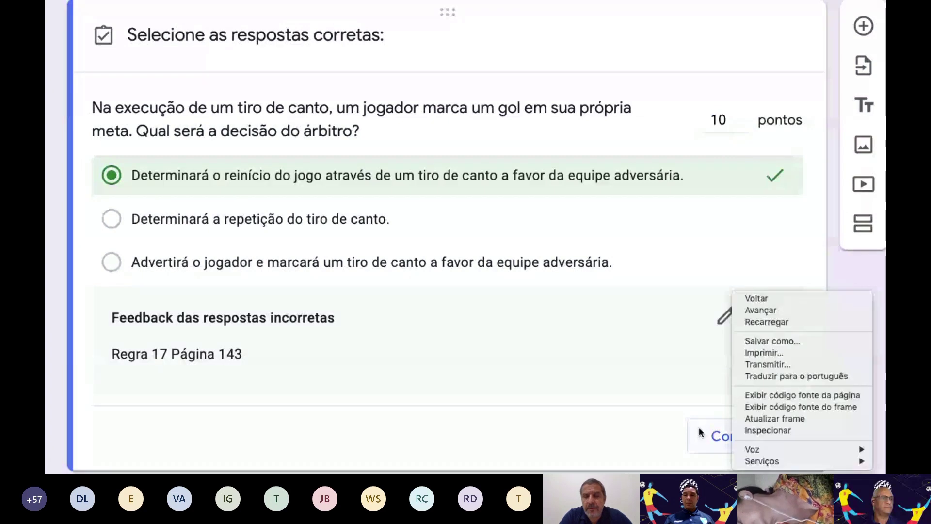
click(700, 429)
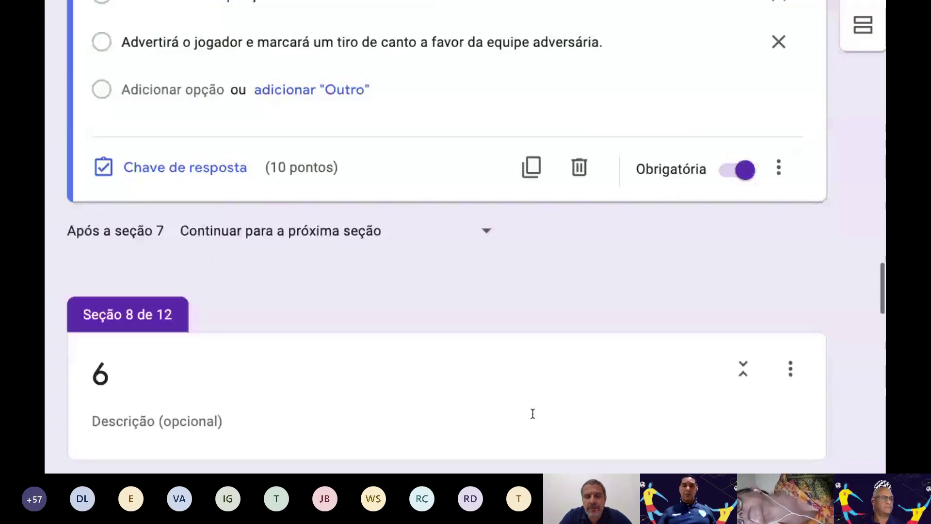
Reopen question 5's answer key, examine the correct option and the rule reference in its feedback, and close it again
scroll(532, 413, up, 5)
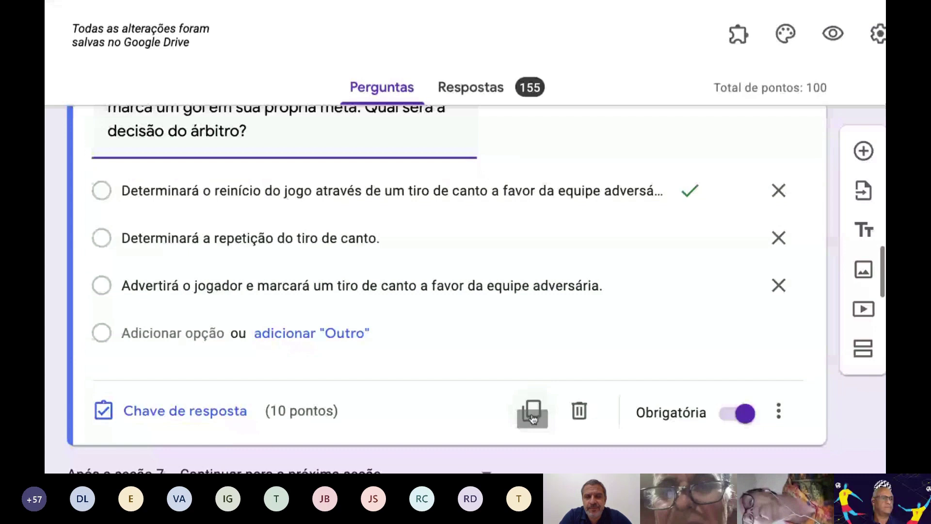
scroll(533, 416, up, 1)
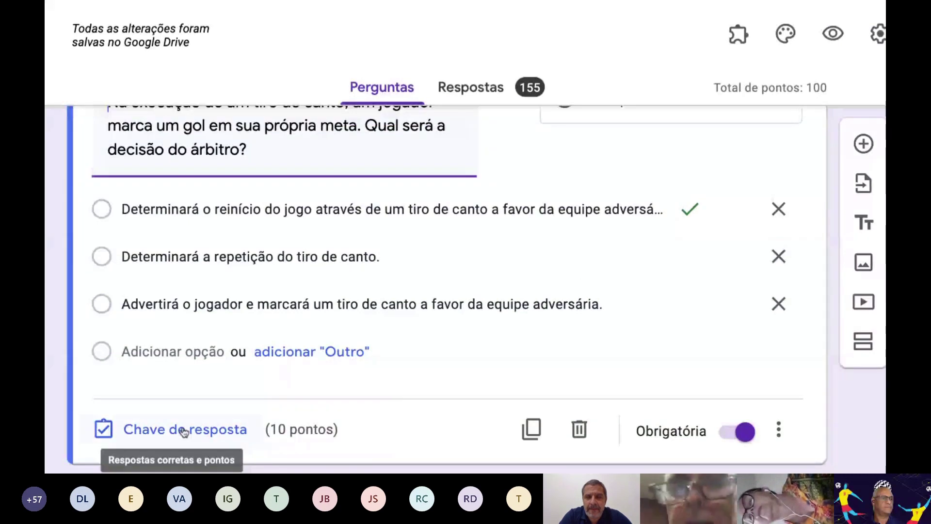
click(183, 431)
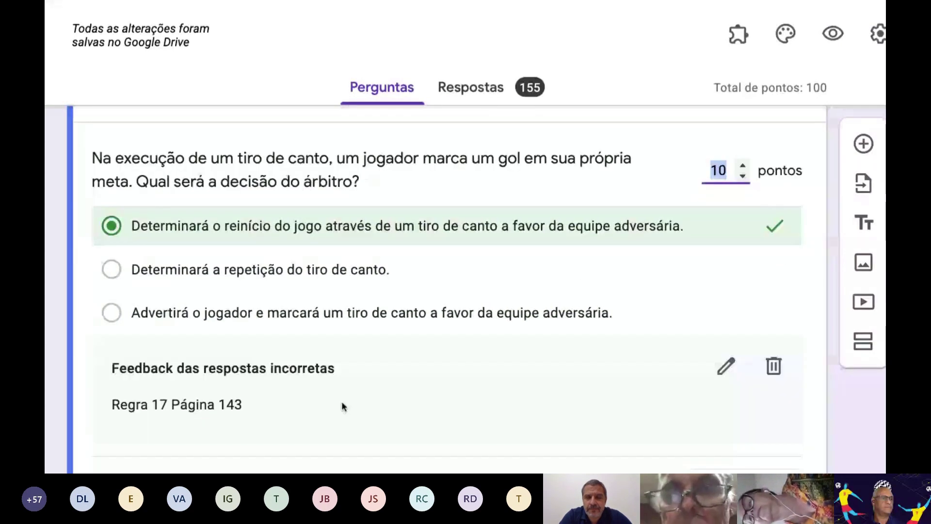
scroll(342, 403, down, 1)
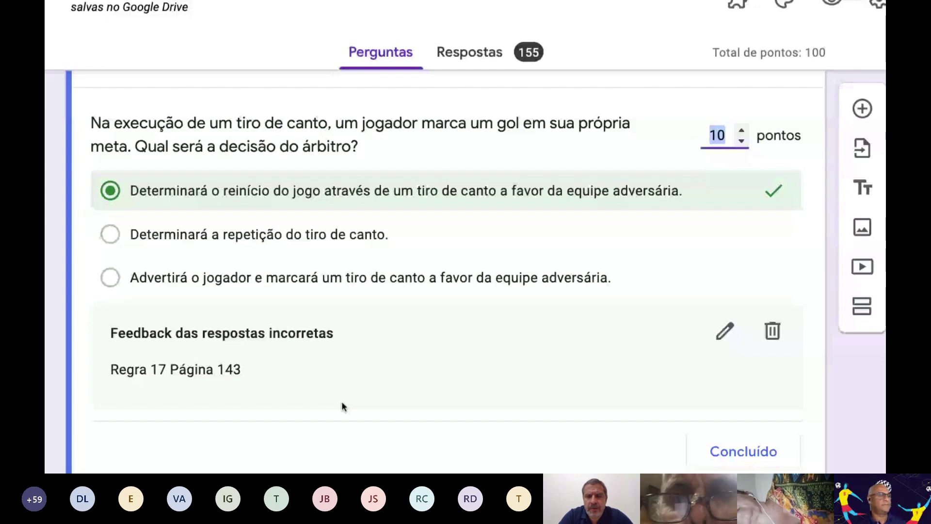
click(584, 367)
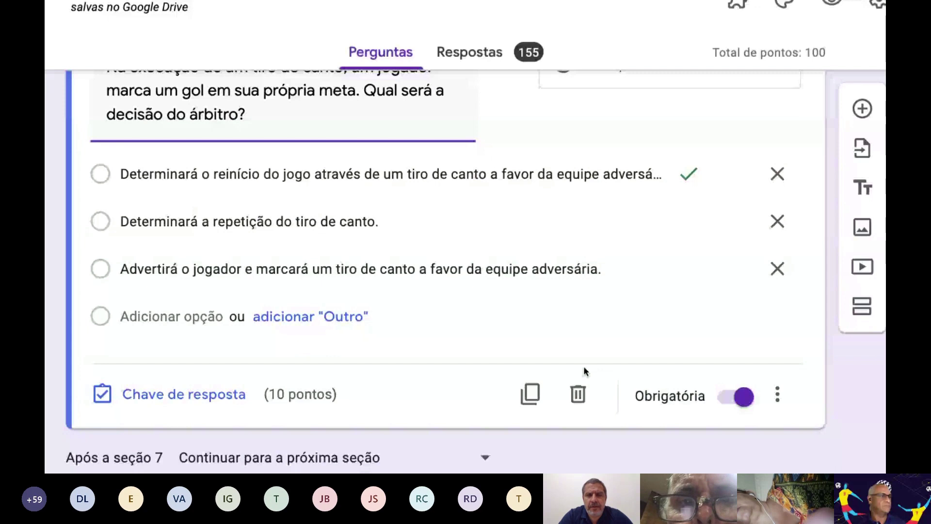
Open the answer key of question 6 about touching the ball by hand after a corner kick, review it and close it
scroll(637, 281, down, 10)
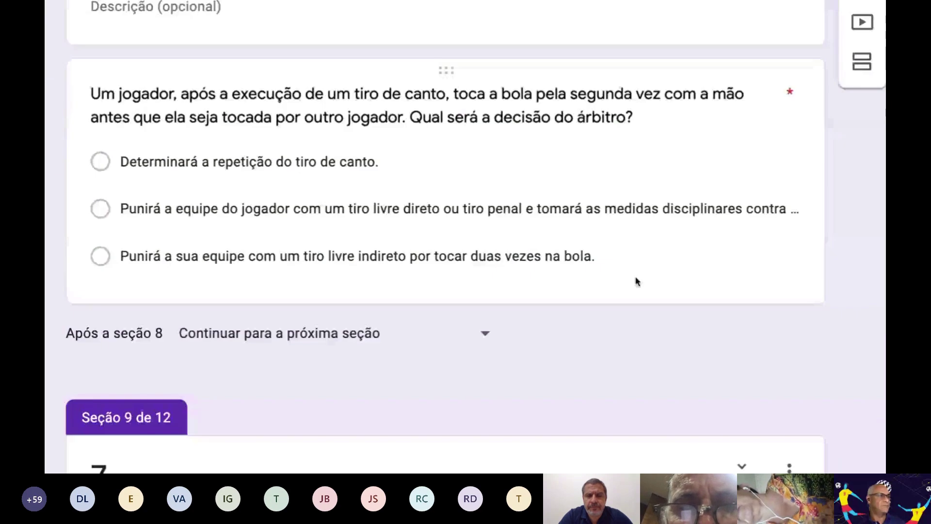
click(636, 280)
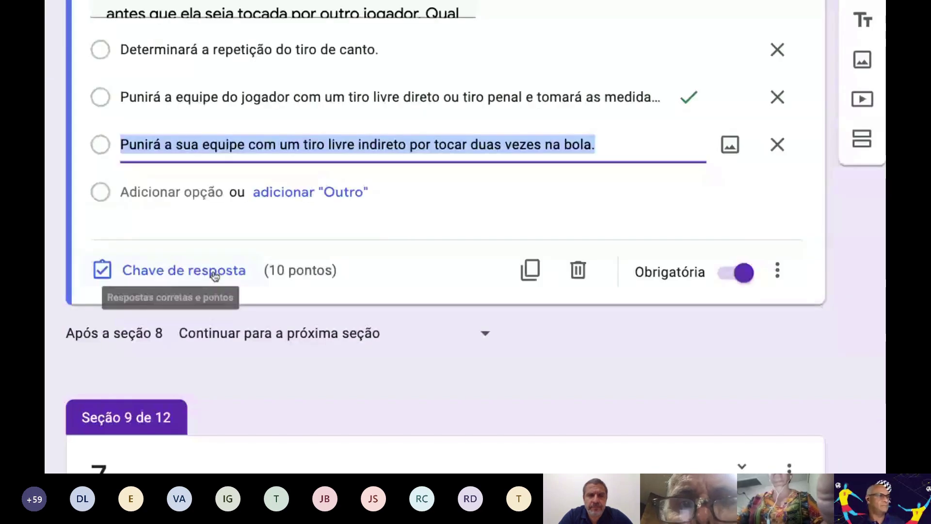
click(213, 273)
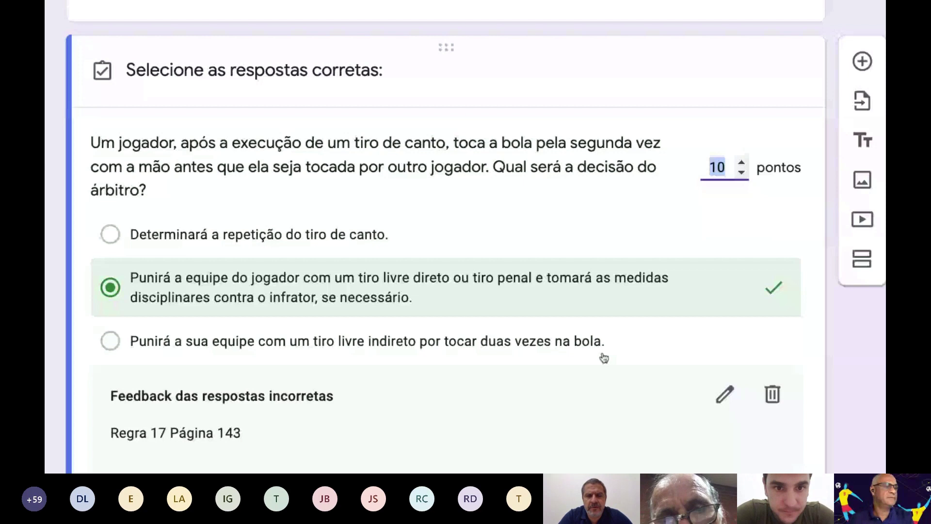
scroll(753, 252, down, 5)
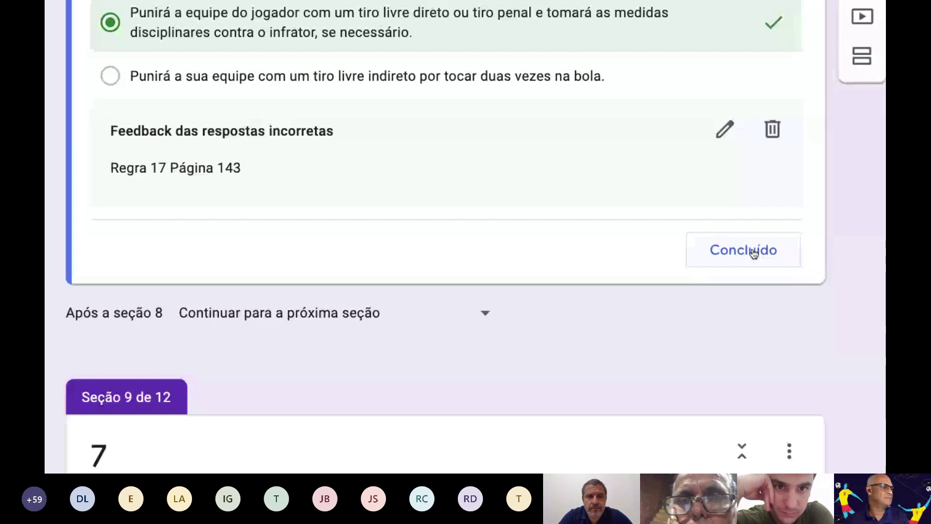
click(753, 252)
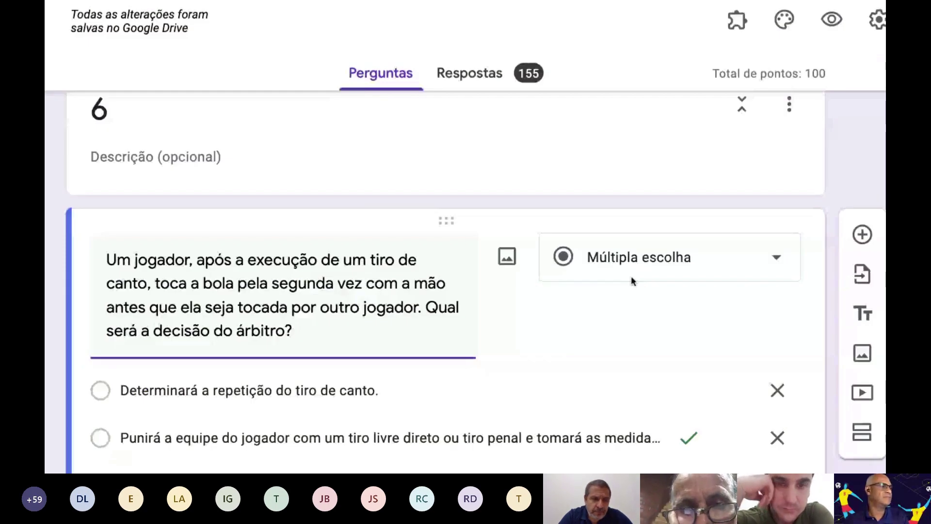
Open the answer key of question 7 about a penalty kick on a waterlogged field and examine its correct option and feedback
scroll(631, 275, down, 20)
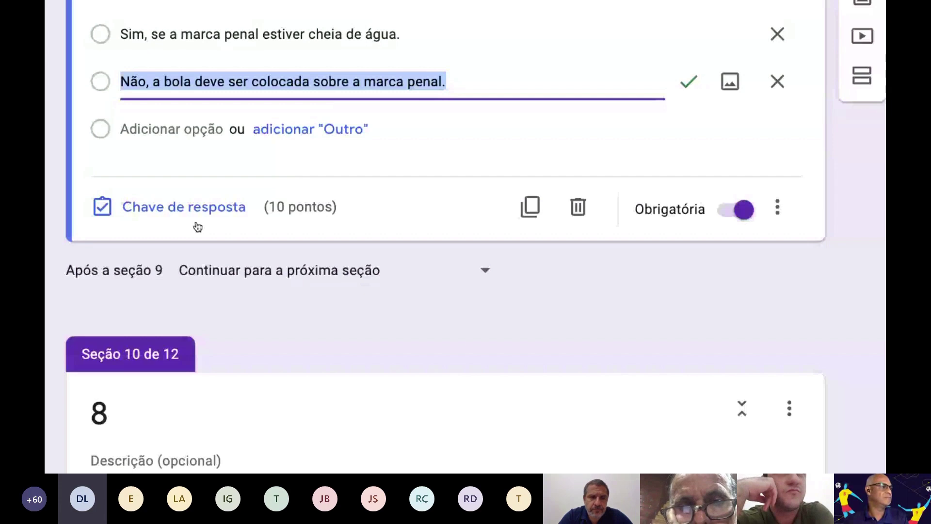
click(198, 225)
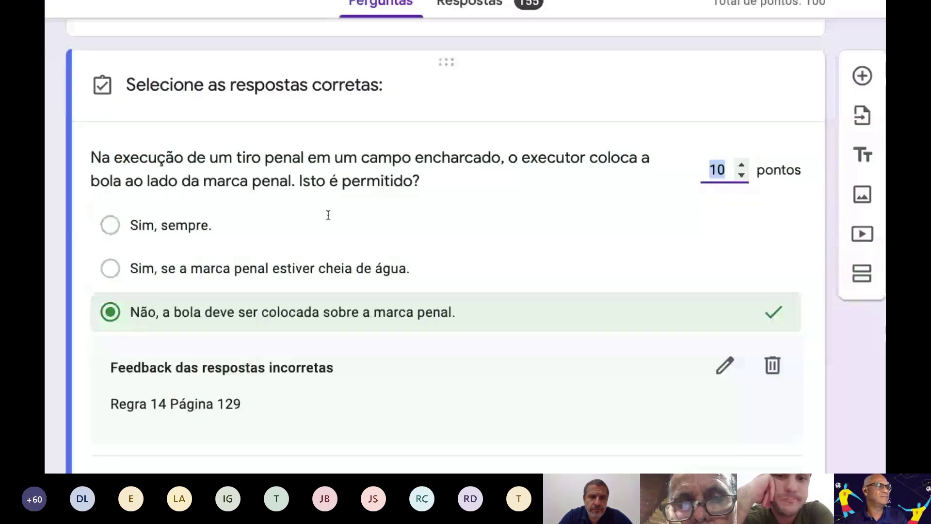
scroll(328, 215, down, 1)
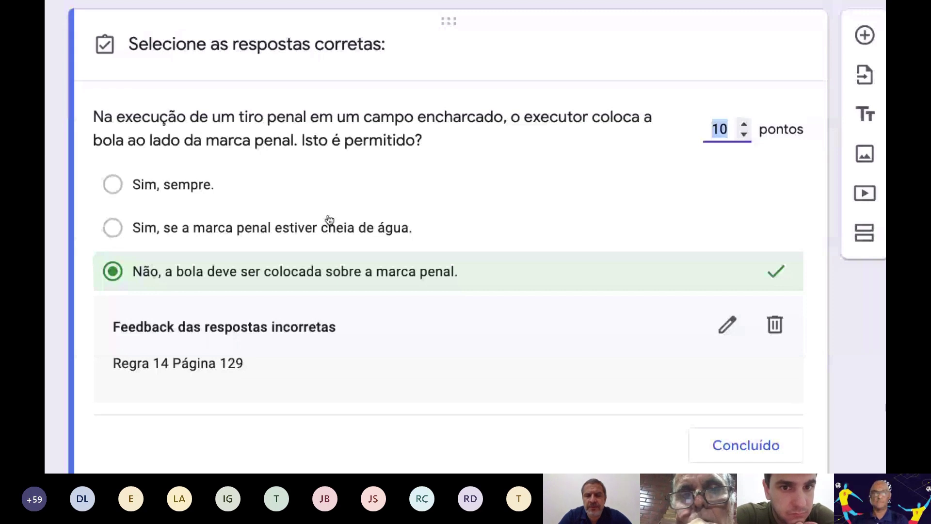
scroll(330, 219, down, 1)
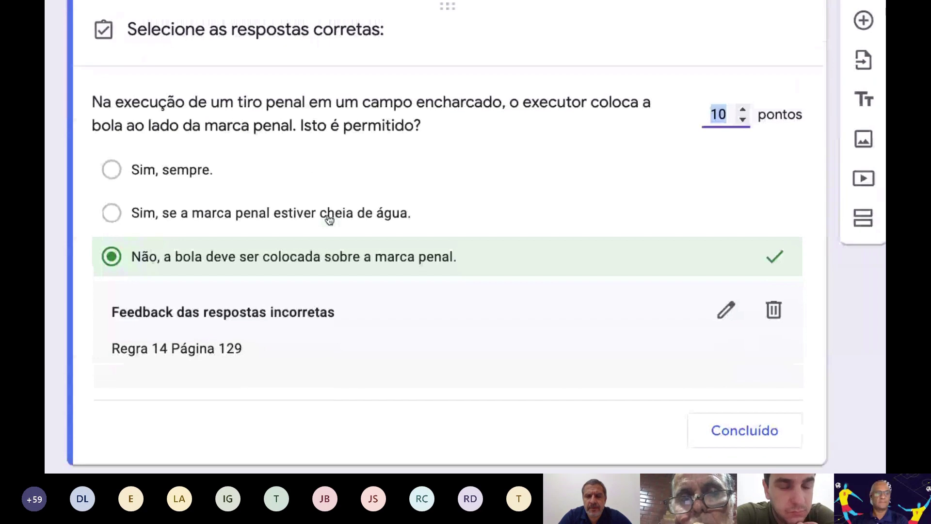
scroll(329, 220, up, 1)
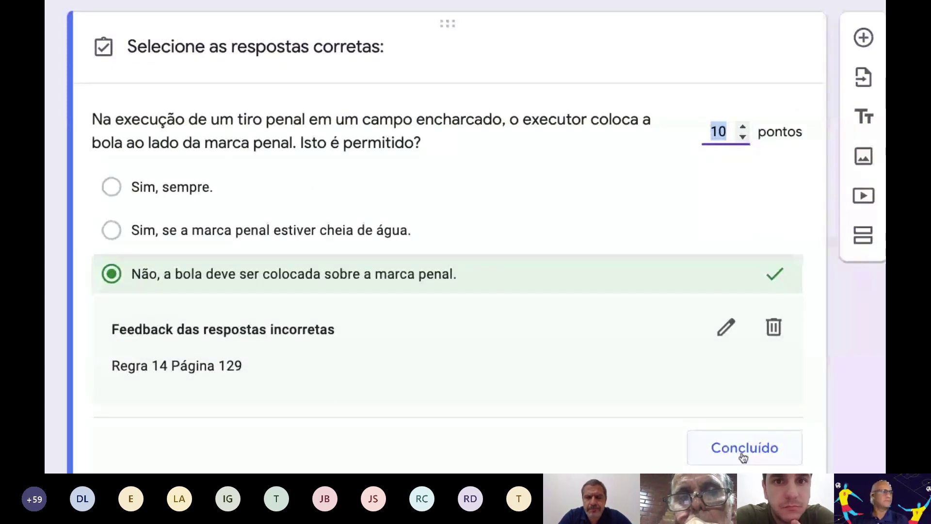
Close question 7's answer key and select question 8 about awarding a penalty kick while the ball is out of play
click(743, 457)
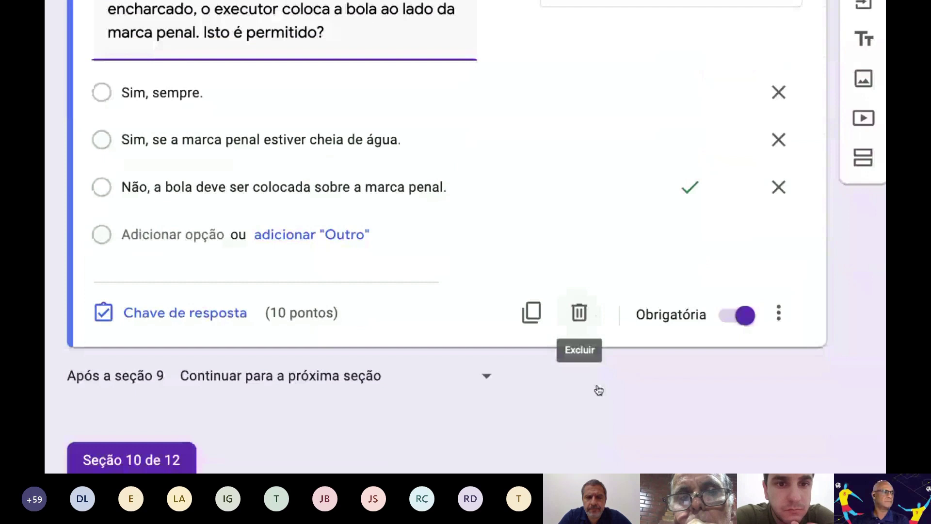
scroll(598, 390, down, 6)
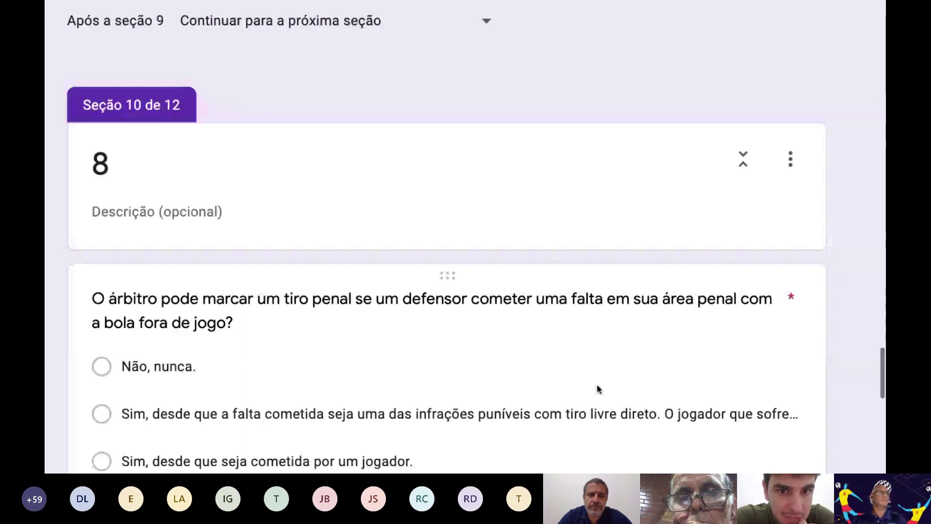
click(596, 388)
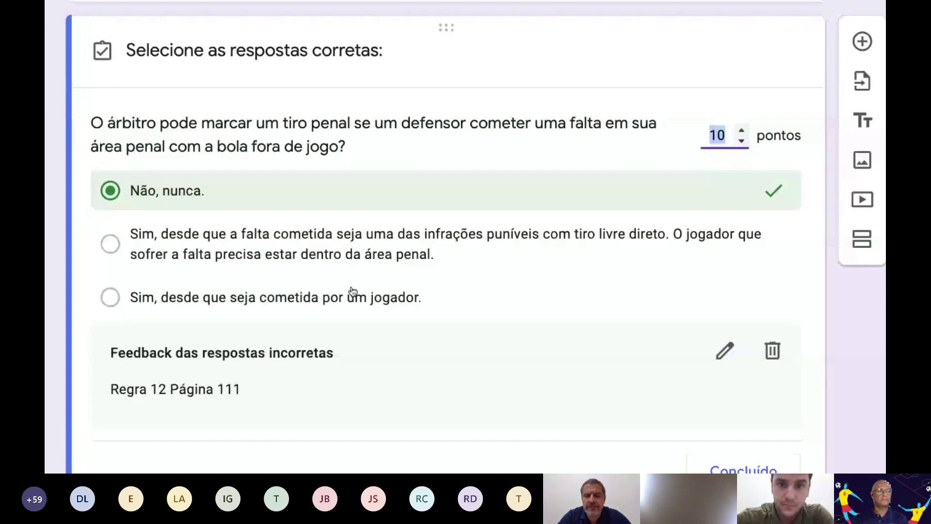
Examine the correct option and rule reference in question 8's answer key, close it and review the question's answer options
scroll(459, 380, down, 1)
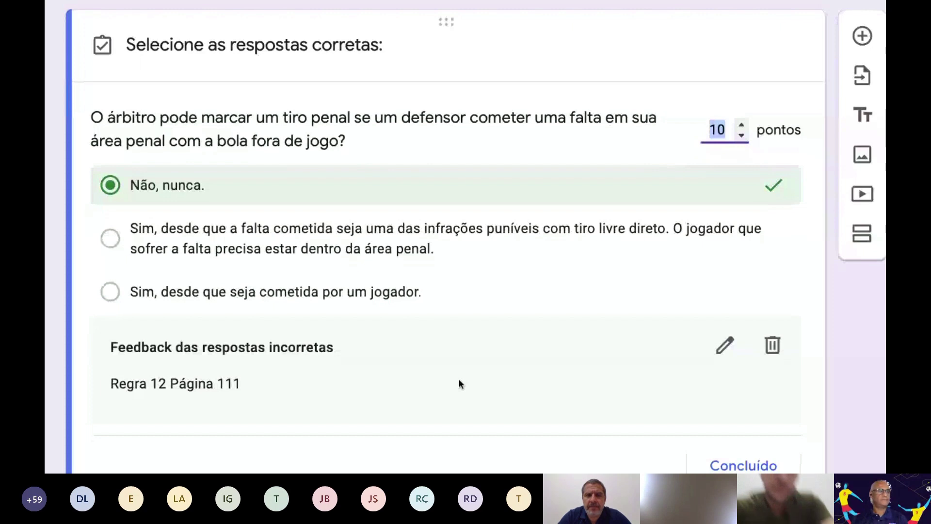
scroll(459, 383, down, 1)
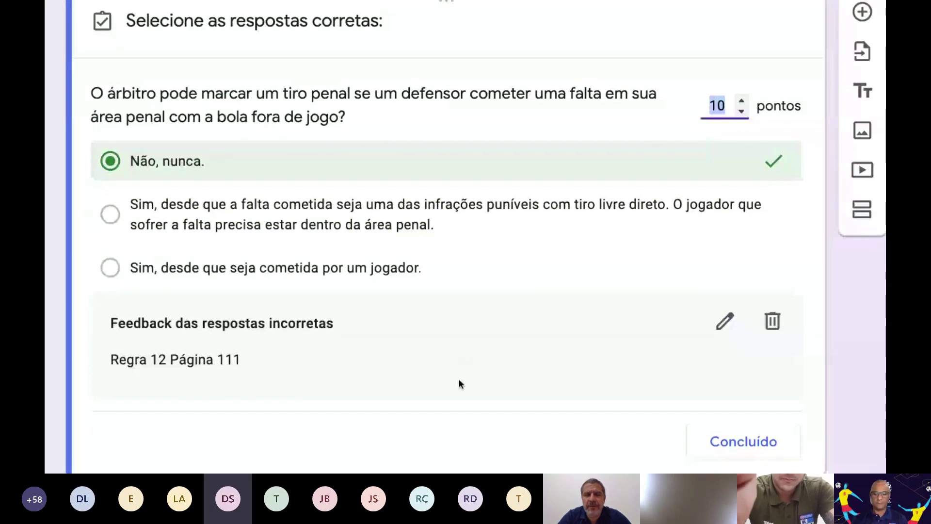
scroll(461, 384, up, 1)
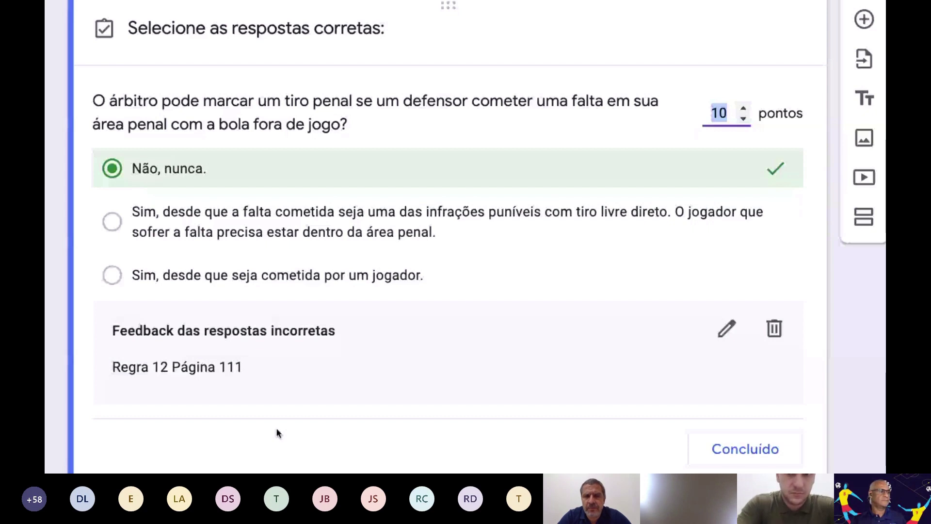
click(745, 449)
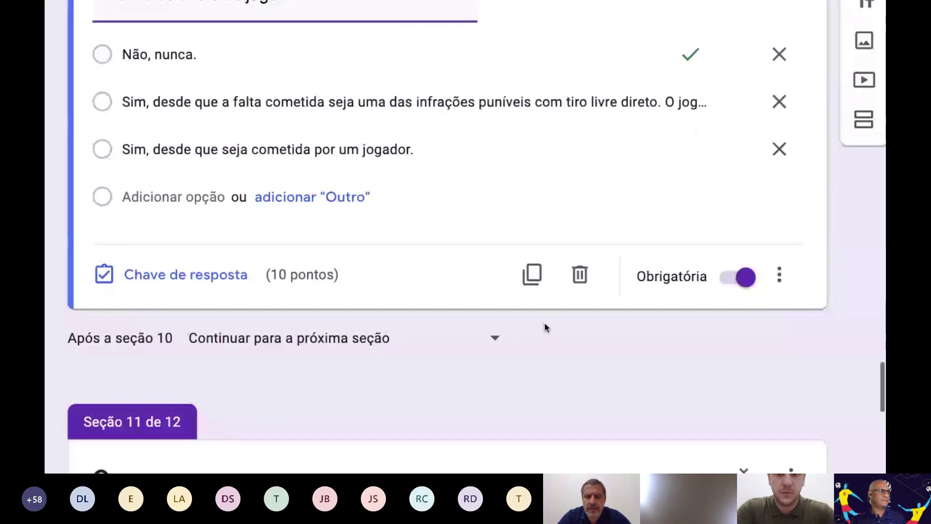
scroll(544, 322, up, 2)
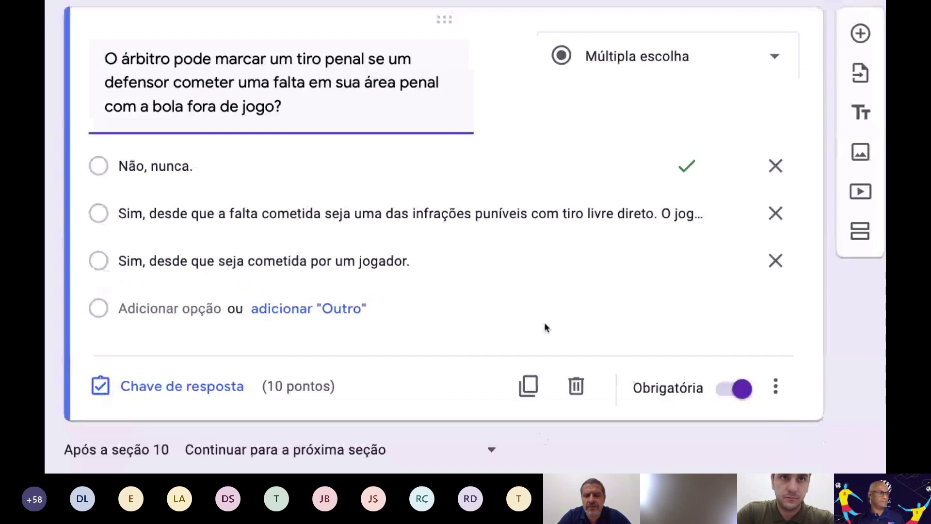
scroll(546, 327, down, 2)
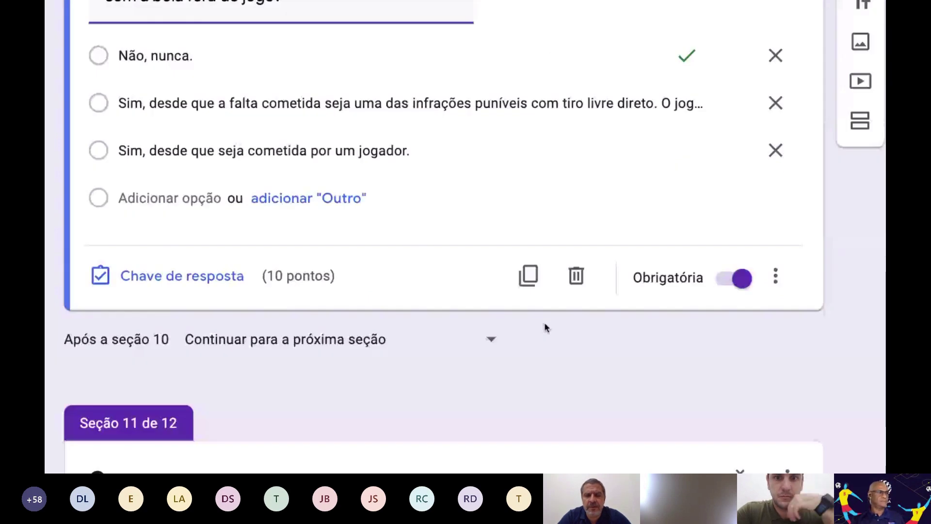
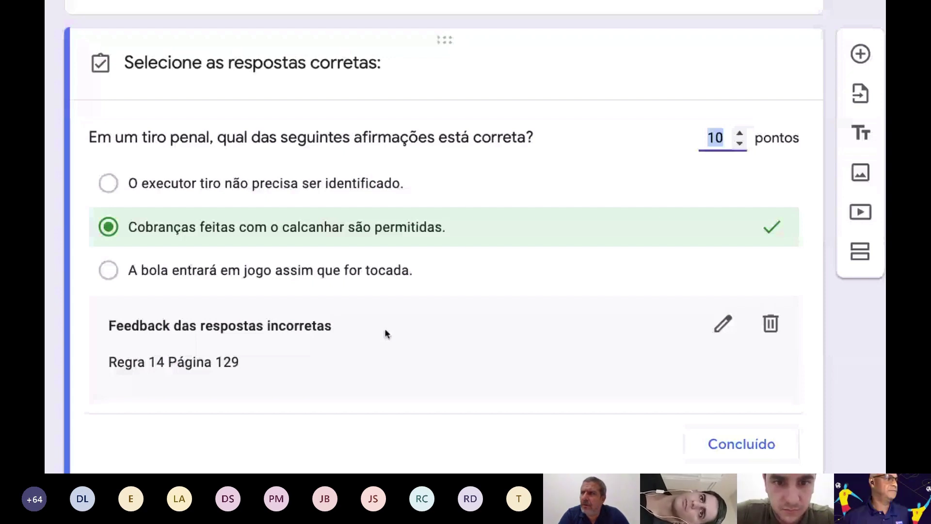
Examine the answer key and feedback of the question on correct penalty kick statements, followed by those of the direct free kick goal question
scroll(385, 333, down, 2)
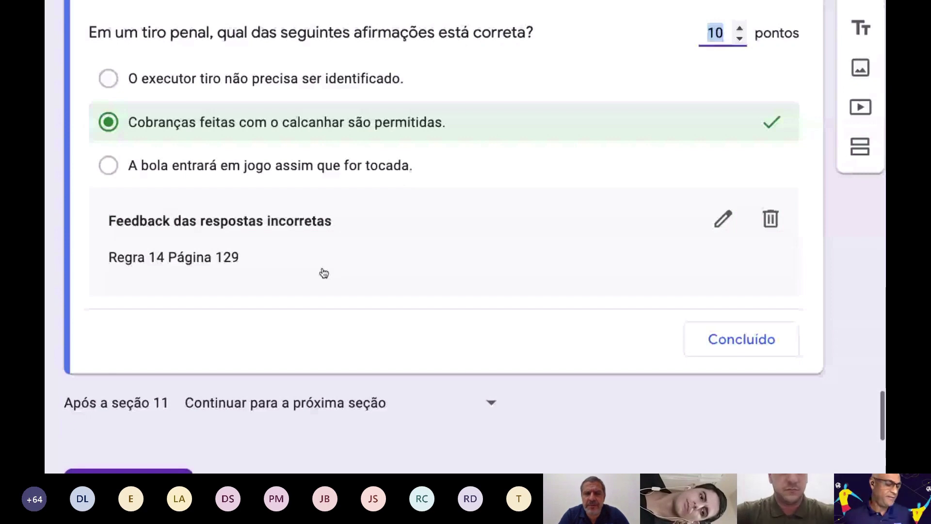
scroll(324, 273, up, 2)
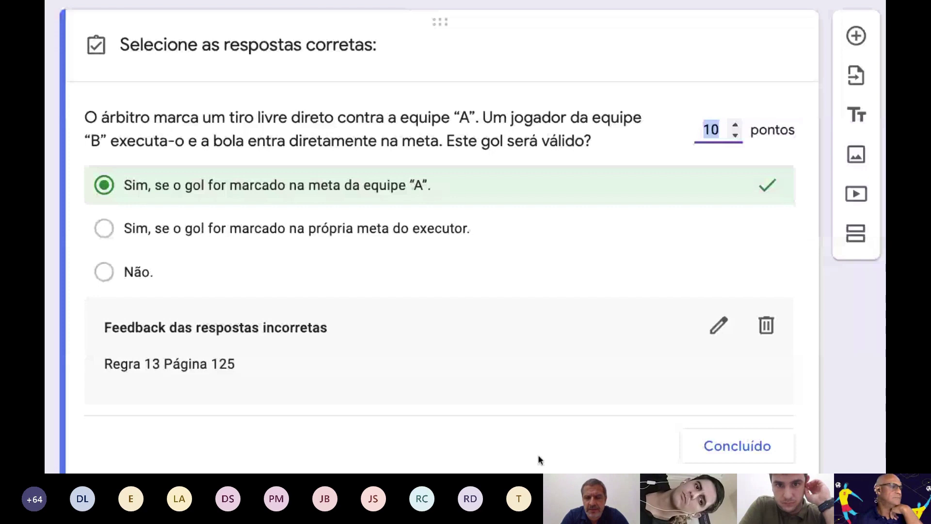
mouse_move(538, 470)
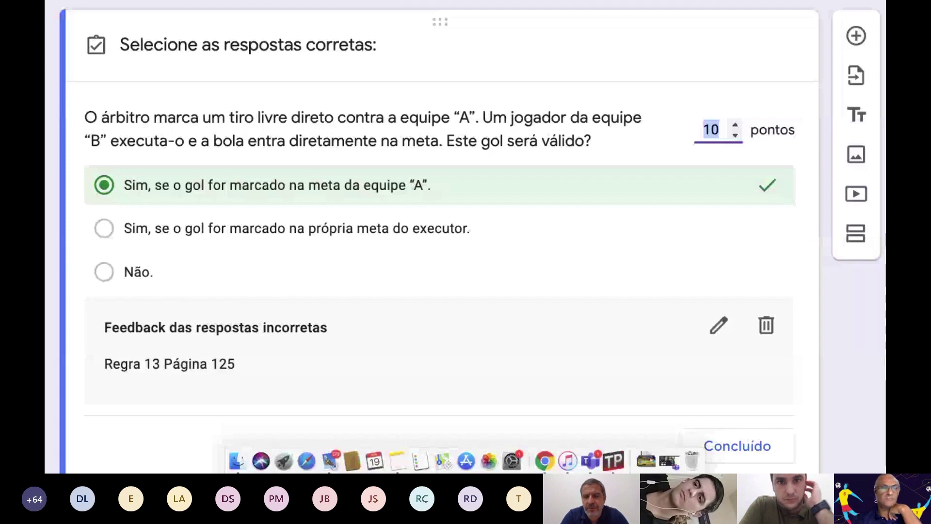